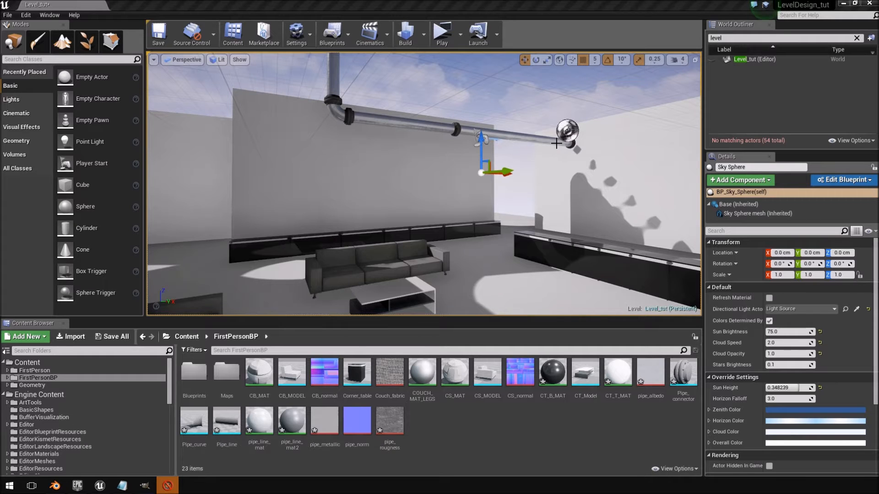
# - Move all assets from CB_MAT through pipe_rougness out of FirstPersonBP into the main Content folder and show that folder
pyautogui.click(259, 375)
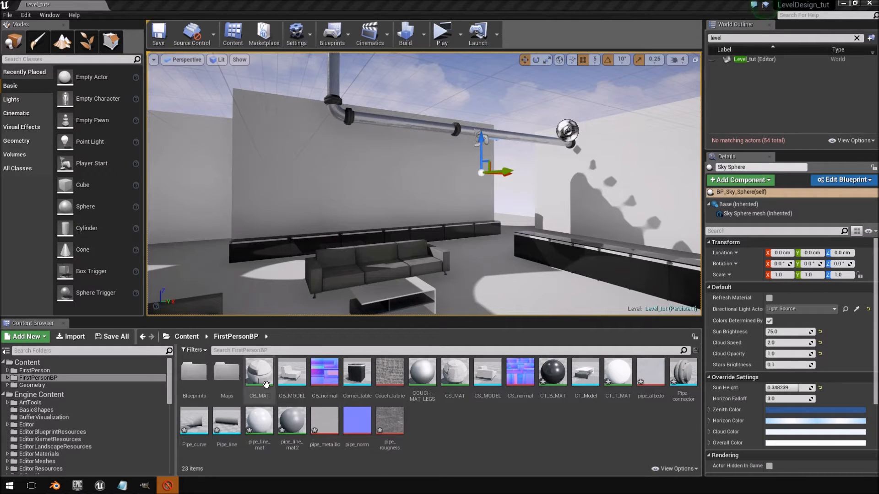
pyautogui.keyDown('shift'); pyautogui.click(393, 423); pyautogui.keyUp('shift')
pyautogui.moveTo(395, 376); pyautogui.dragTo(19, 364)
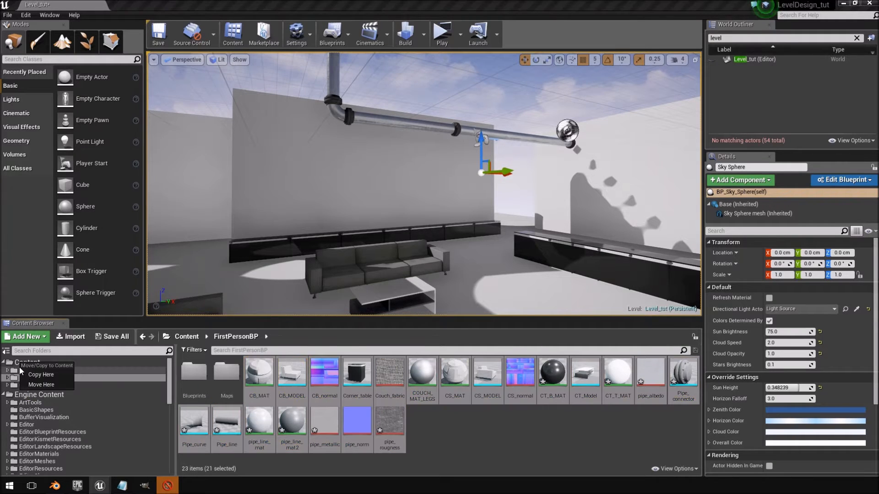
pyautogui.click(37, 384)
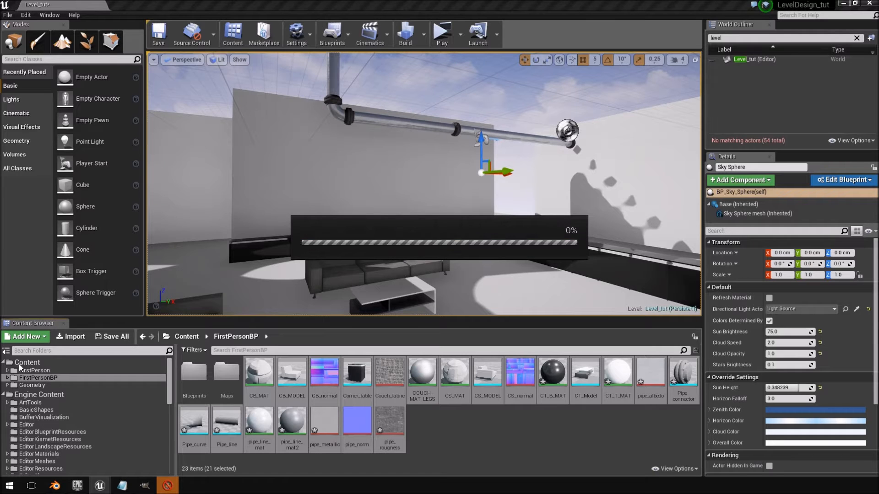
pyautogui.click(20, 363)
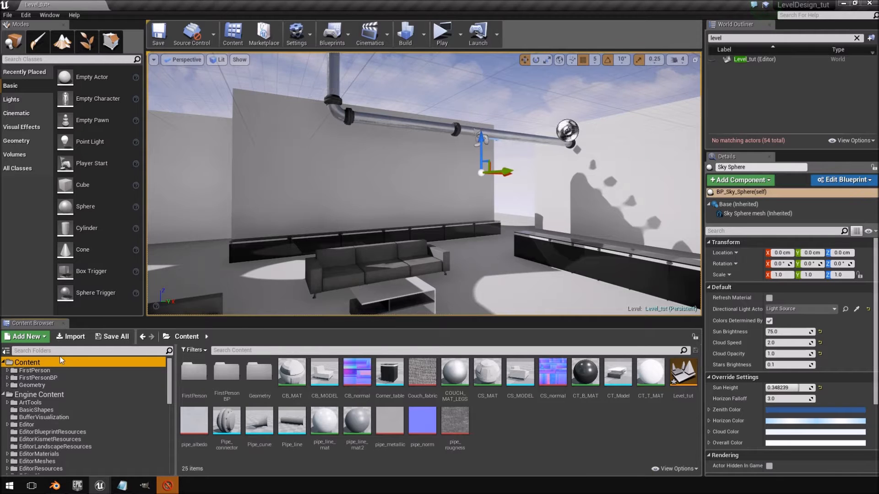
# - Create a new folder named Textures in the Content folder
pyautogui.rightClick(555, 445)
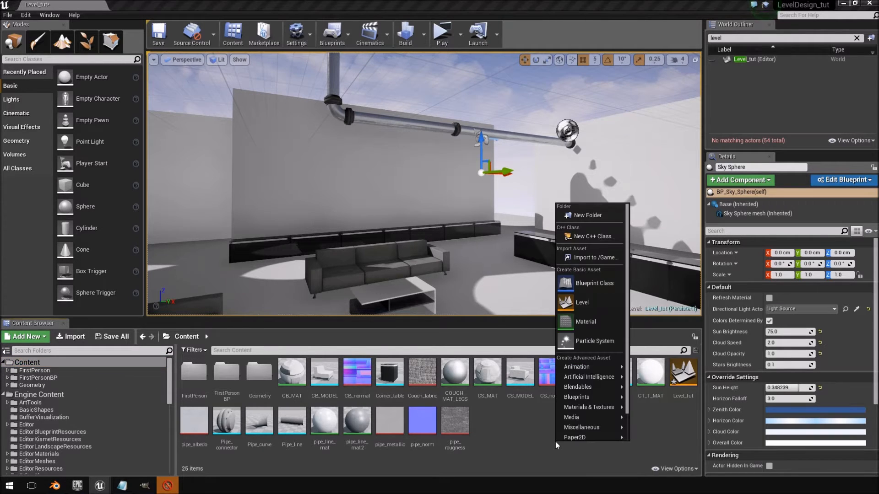
pyautogui.click(586, 214)
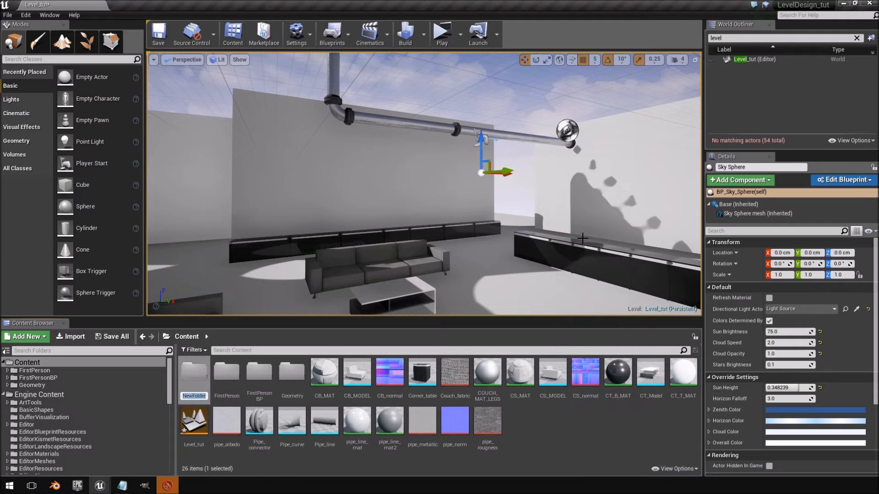
pyautogui.write('Textures')
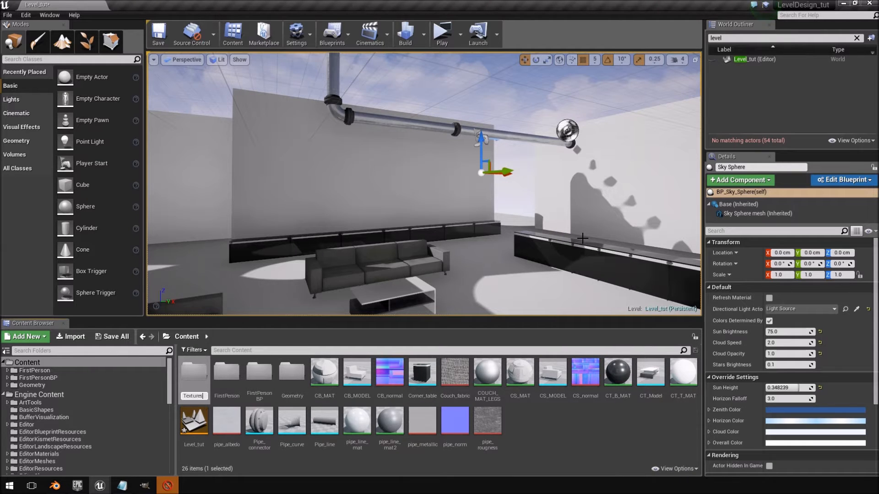
pyautogui.press('Return')
# - Move CB_normal, CS_normal, Couch_fabric, pipe_albedo, pipe_metallic, pipe_norm and pipe_rougness into the Textures folder
pyautogui.click(357, 372)
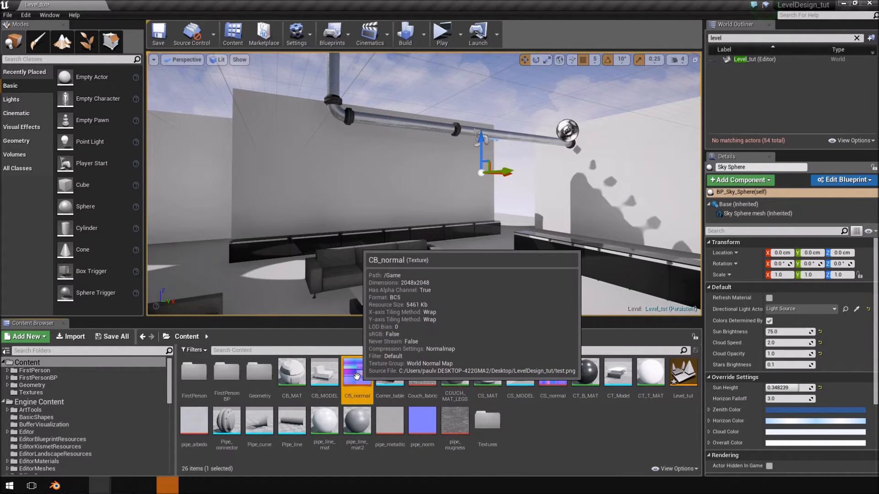
pyautogui.keyDown('ctrl'); pyautogui.click(546, 369); pyautogui.keyUp('ctrl')
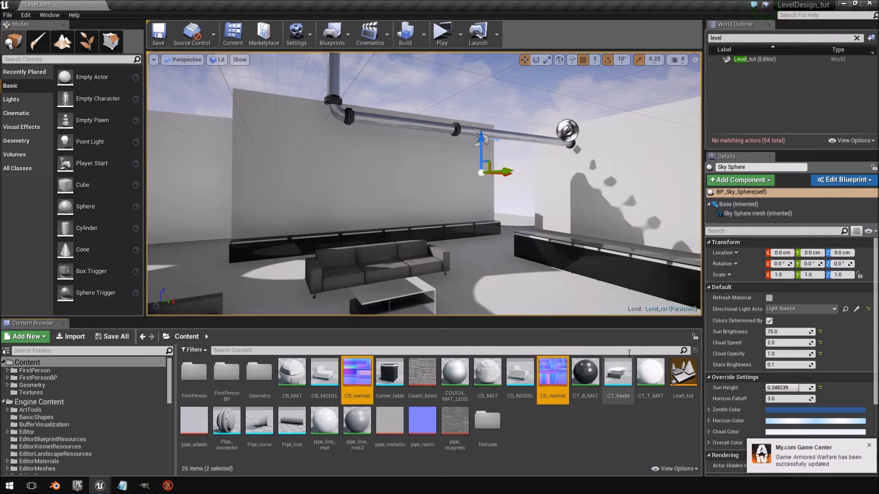
pyautogui.keyDown('ctrl'); pyautogui.click(422, 372); pyautogui.keyUp('ctrl')
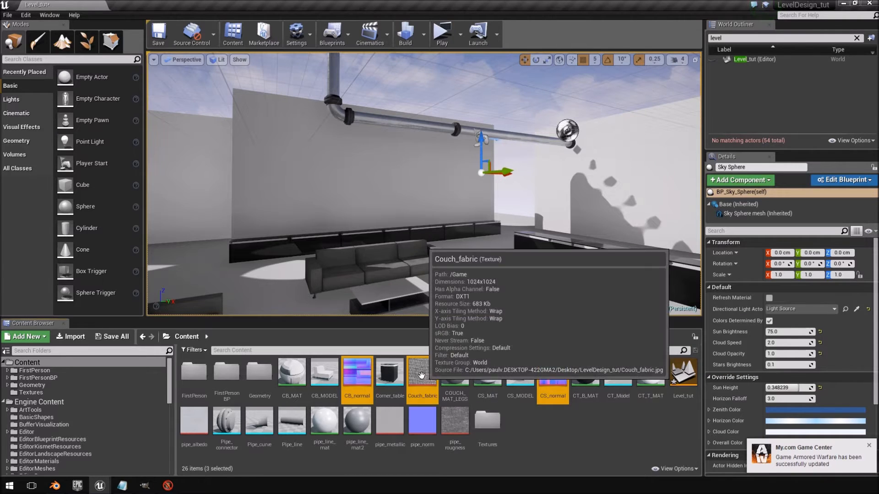
pyautogui.keyDown('ctrl'); pyautogui.click(194, 420); pyautogui.keyUp('ctrl')
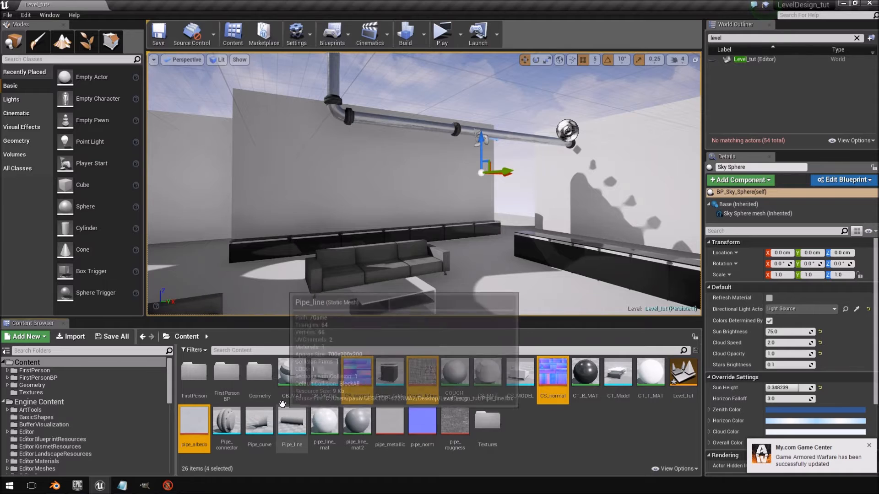
pyautogui.keyDown('ctrl'); pyautogui.click(390, 420); pyautogui.keyUp('ctrl')
pyautogui.keyDown('ctrl'); pyautogui.click(422, 420); pyautogui.keyUp('ctrl')
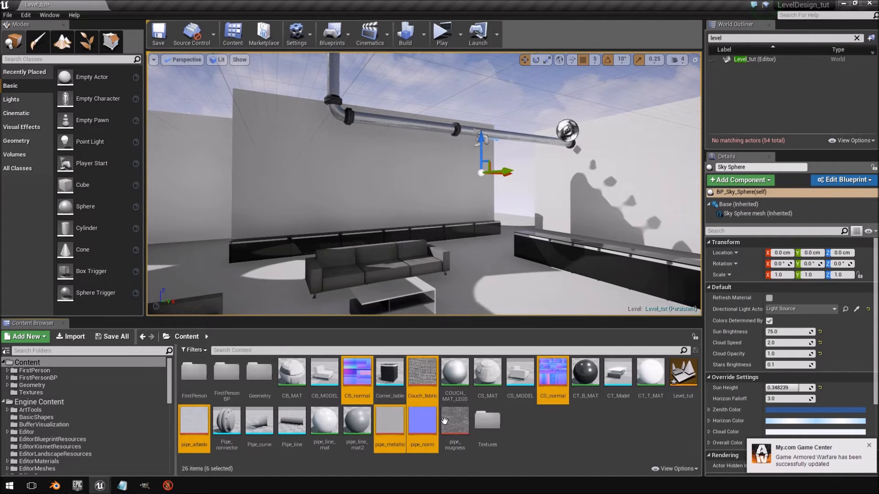
pyautogui.keyDown('ctrl'); pyautogui.click(451, 423); pyautogui.keyUp('ctrl')
pyautogui.moveTo(452, 424); pyautogui.dragTo(488, 431)
pyautogui.click(507, 452)
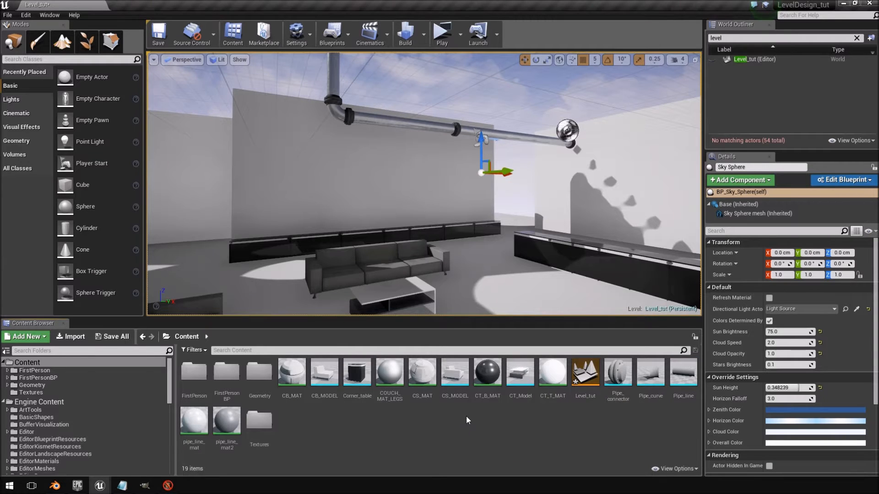
# - Create a new folder named Materials in the Content folder
pyautogui.rightClick(376, 426)
pyautogui.click(412, 197)
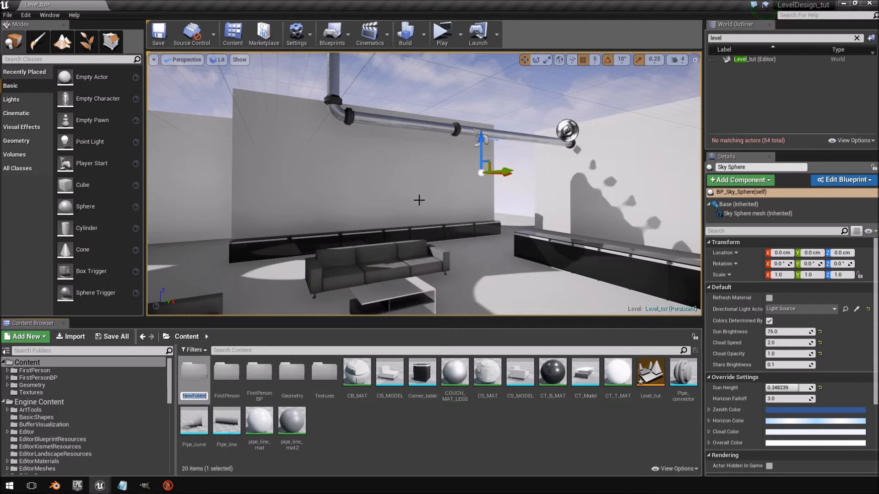
pyautogui.write('Materi')
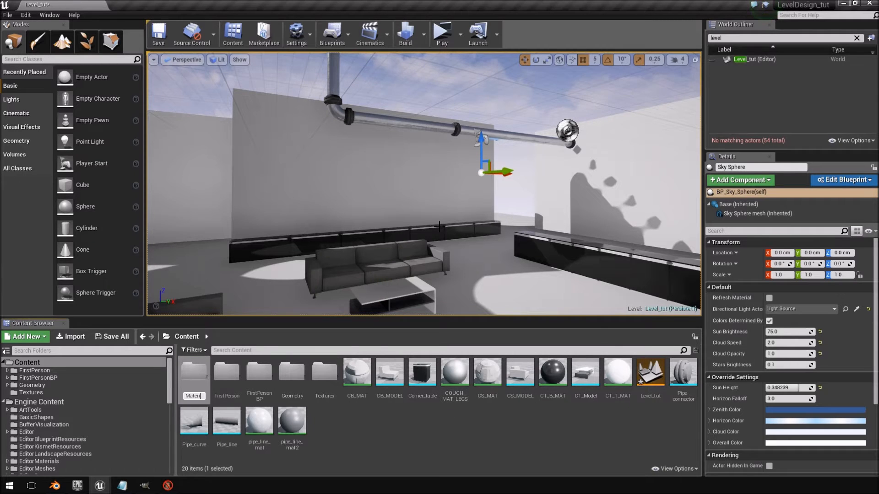
pyautogui.write('als')
pyautogui.press('Return')
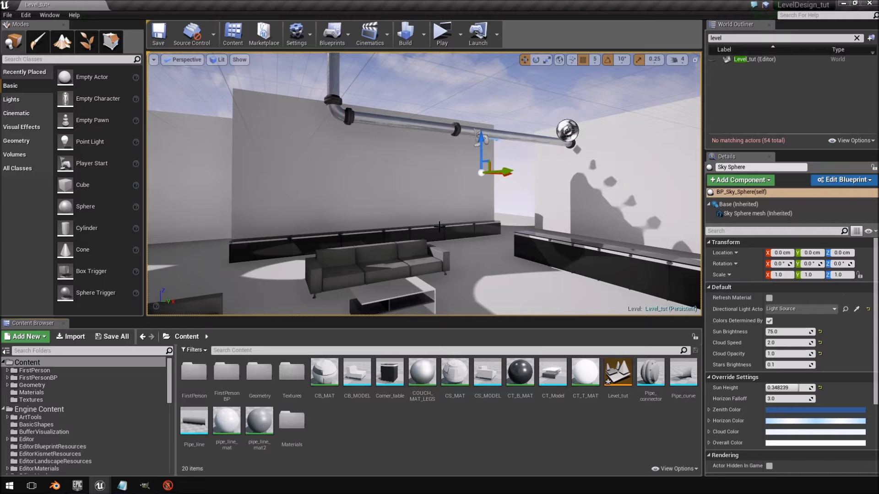
# - Move CB_MAT, COUCH_MAT_LEGS, CS_MAT, CT_B_MAT, CT_T_MAT, pipe_line_mat and pipe_line_mat2 into the Materials folder
pyautogui.click(422, 374)
pyautogui.keyDown('ctrl'); pyautogui.click(459, 381); pyautogui.keyUp('ctrl')
pyautogui.keyDown('ctrl'); pyautogui.click(324, 373); pyautogui.keyUp('ctrl')
pyautogui.keyDown('ctrl'); pyautogui.click(524, 381); pyautogui.keyUp('ctrl')
pyautogui.keyDown('ctrl'); pyautogui.click(585, 373); pyautogui.keyUp('ctrl')
pyautogui.keyDown('ctrl'); pyautogui.click(226, 421); pyautogui.keyUp('ctrl')
pyautogui.keyDown('ctrl'); pyautogui.click(270, 426); pyautogui.keyUp('ctrl')
pyautogui.moveTo(273, 428); pyautogui.dragTo(292, 426)
pyautogui.click(317, 446)
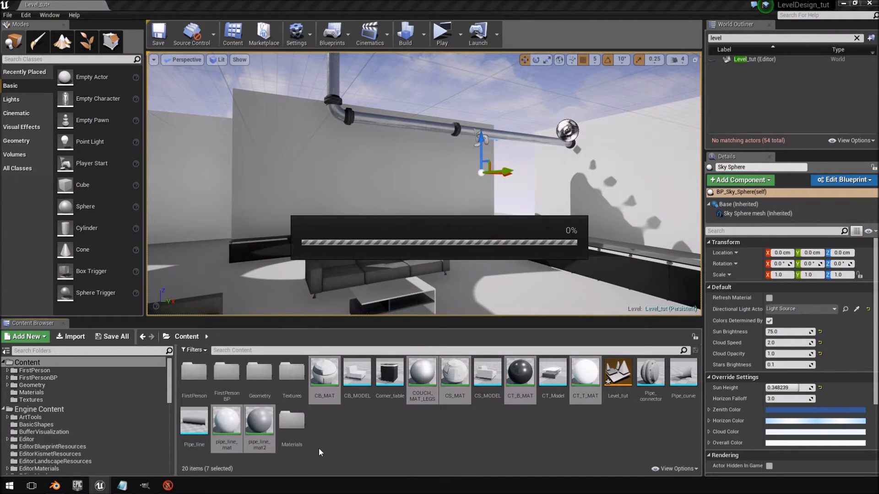
# - Create a new folder named Models in the Content folder
pyautogui.rightClick(397, 425)
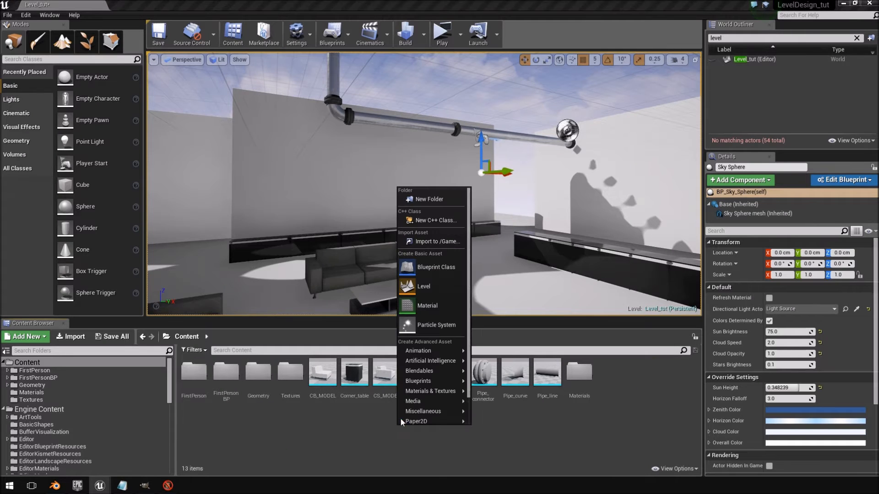
pyautogui.click(429, 200)
pyautogui.write('Mod')
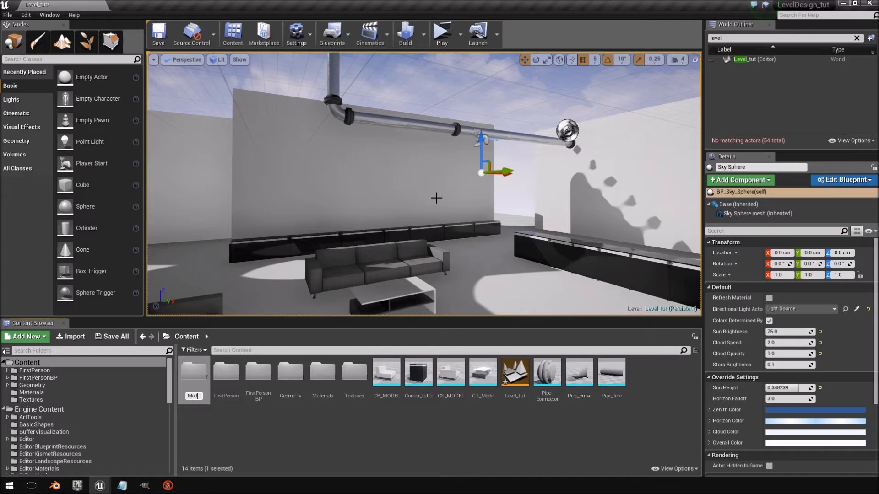
pyautogui.write('els')
pyautogui.press('Return')
# - Move CB_MODEL, Corner_table, CS_MODEL, CT_Model, Pipe_connector, Pipe_curve and Pipe_line into the Models folder
pyautogui.click(360, 374)
pyautogui.keyDown('shift'); pyautogui.click(451, 375); pyautogui.keyUp('shift')
pyautogui.keyDown('ctrl'); pyautogui.click(524, 373); pyautogui.keyUp('ctrl')
pyautogui.keyDown('ctrl'); pyautogui.click(553, 373); pyautogui.keyUp('ctrl')
pyautogui.keyDown('ctrl'); pyautogui.click(583, 377); pyautogui.keyUp('ctrl')
pyautogui.moveTo(568, 374); pyautogui.dragTo(615, 383)
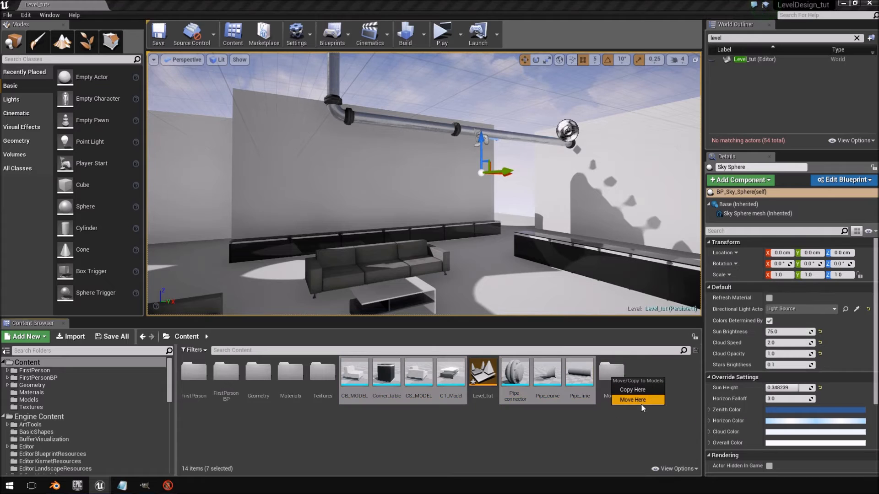
pyautogui.click(653, 398)
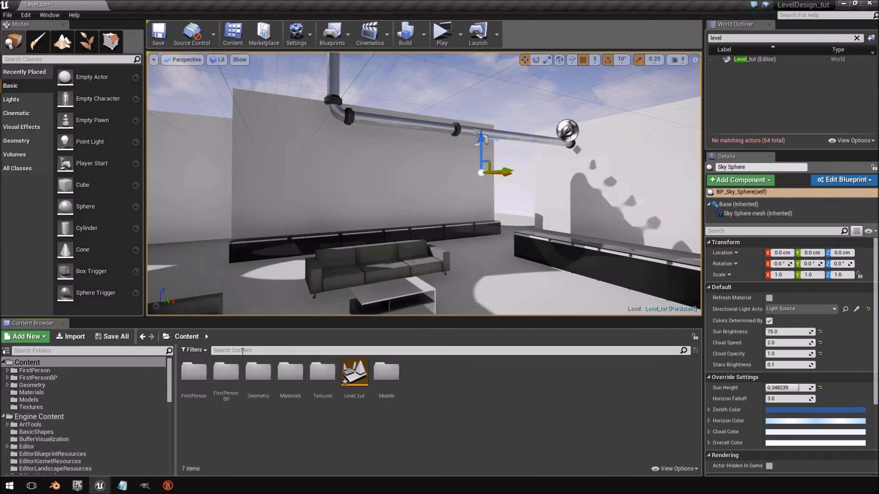
# - Check the contents of the Textures folder and the Models folder
pyautogui.doubleClick(322, 372)
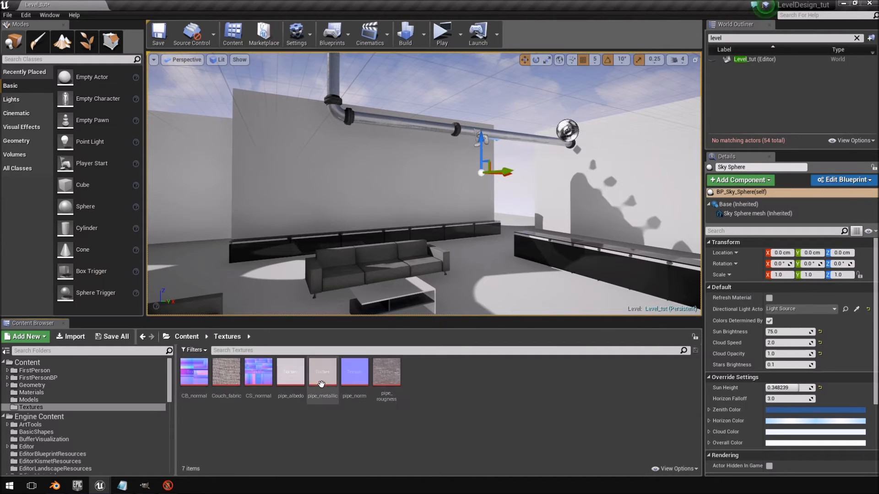
pyautogui.click(34, 407)
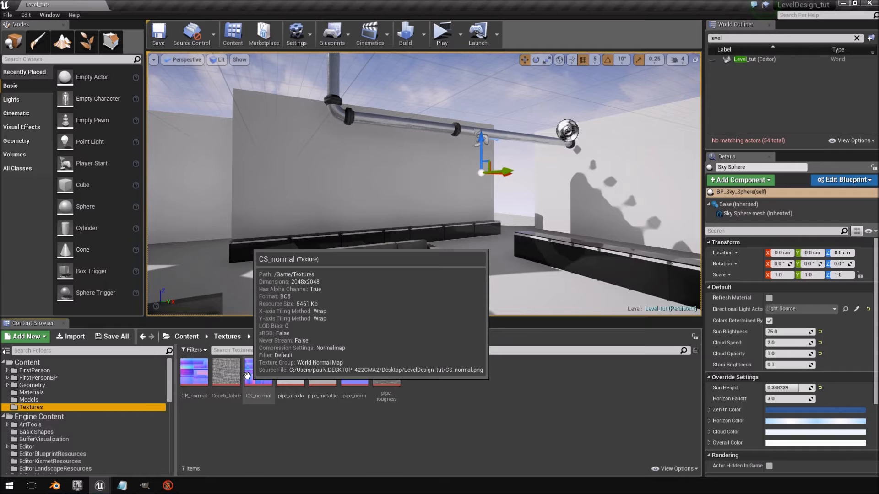
pyautogui.click(44, 401)
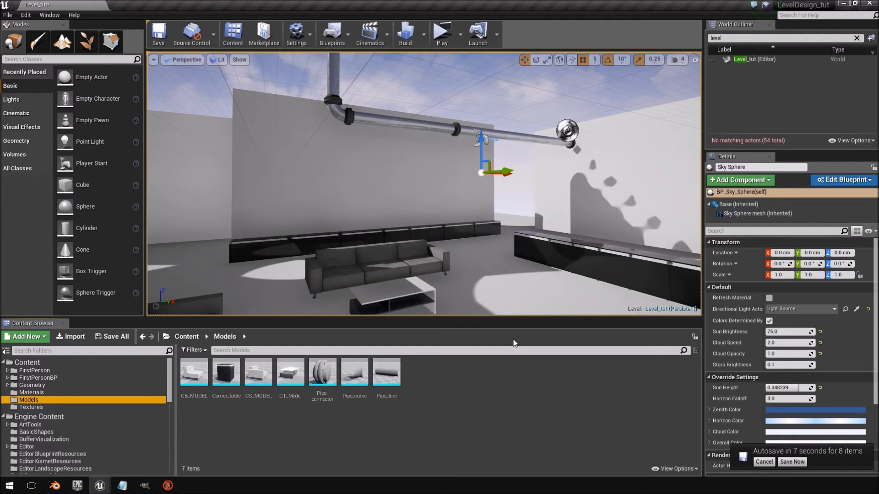
# - Examine the vertical pipe above the elbow, selecting its connector together with the two pipe segments above it
pyautogui.moveTo(474, 183); pyautogui.dragTo(426, 147, button='right')
pyautogui.press('w')
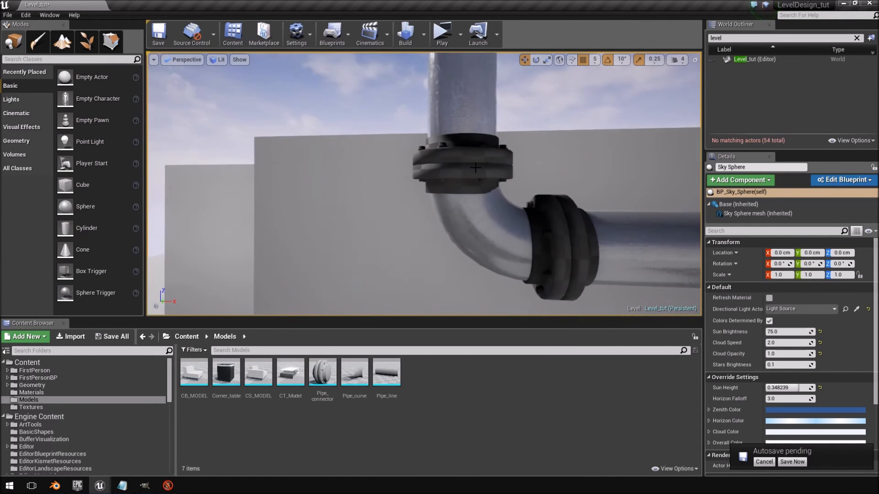
pyautogui.click(451, 157)
pyautogui.press('f')
pyautogui.moveTo(475, 171)
pyautogui.mouseDown(button='right')
pyautogui.moveTo(485, 172)
pyautogui.moveTo(475, 171)
pyautogui.mouseUp(button='right')
pyautogui.press('s')
pyautogui.keyDown('ctrl'); pyautogui.click(443, 135); pyautogui.keyUp('ctrl')
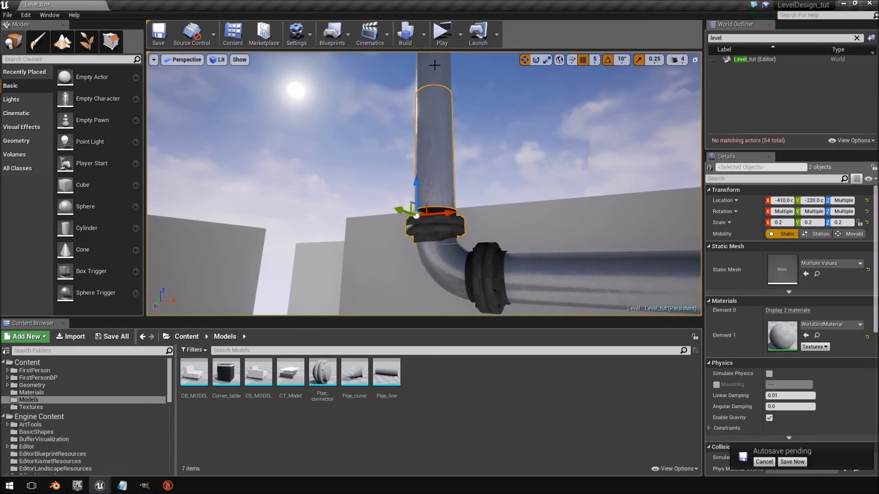
pyautogui.moveTo(442, 171)
pyautogui.mouseDown(button='right')
pyautogui.moveTo(430, 135)
pyautogui.moveTo(446, 176)
pyautogui.mouseUp(button='right')
pyautogui.press('s')
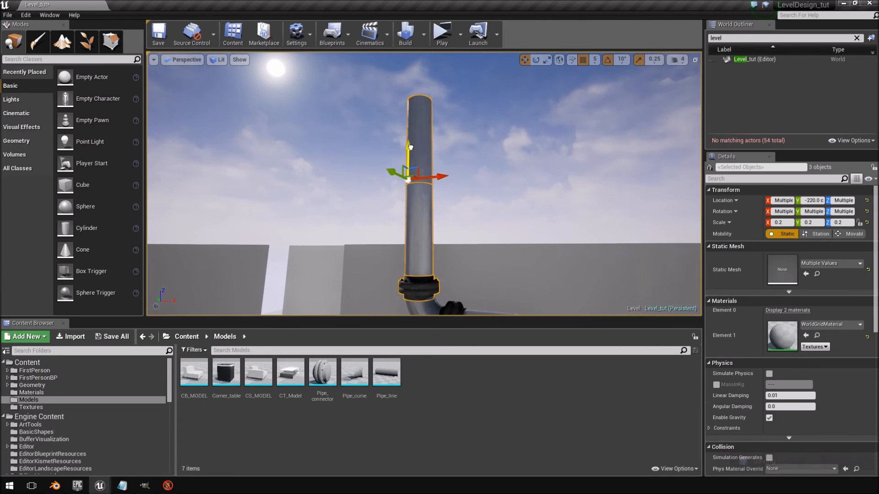
# - Examine the horizontal pipe run and its joints, select the pipe segment after the middle connector, and return to an overall view of the room
pyautogui.moveTo(438, 169); pyautogui.dragTo(357, 131, button='right')
pyautogui.press('a')
pyautogui.press('w')
pyautogui.press('s')
pyautogui.click(369, 157)
pyautogui.press('s')
pyautogui.moveTo(490, 201); pyautogui.dragTo(536, 222, button='right')
pyautogui.press('d')
pyautogui.press('w')
pyautogui.click(274, 229)
pyautogui.moveTo(422, 239); pyautogui.dragTo(422, 240, button='right')
pyautogui.click(309, 281)
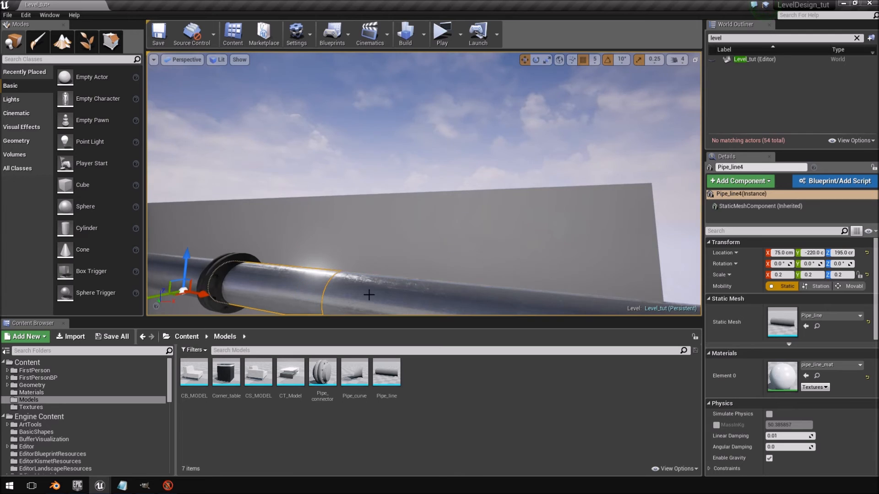
pyautogui.moveTo(369, 296); pyautogui.dragTo(371, 253, button='right')
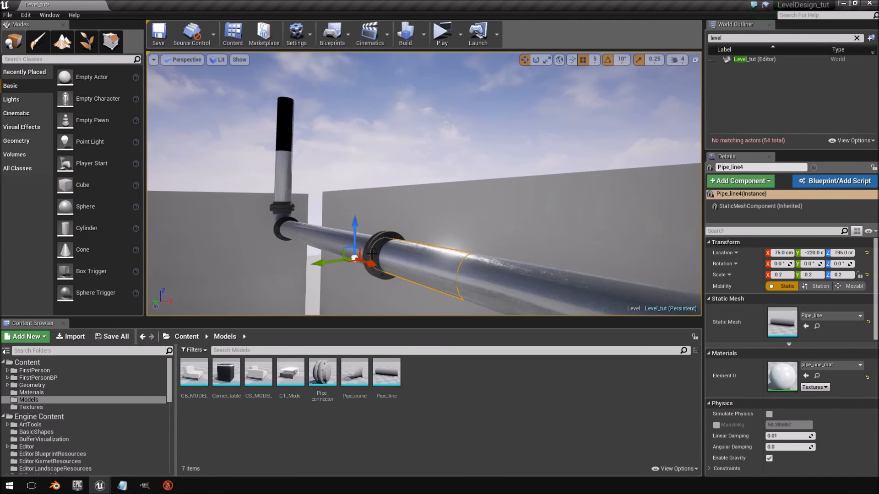
pyautogui.moveTo(372, 253); pyautogui.dragTo(403, 293, button='right')
pyautogui.moveTo(423, 183); pyautogui.dragTo(408, 208, button='right')
pyautogui.press('s')
pyautogui.moveTo(534, 210); pyautogui.dragTo(541, 211, button='right')
pyautogui.press('a')
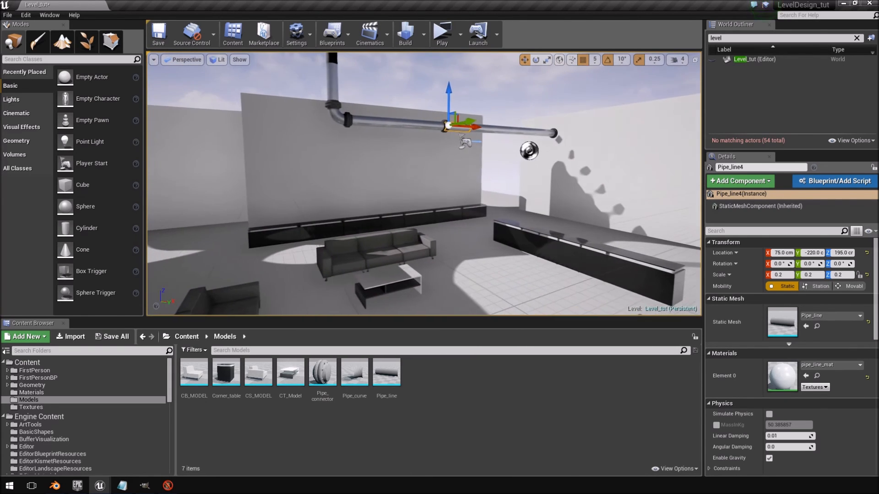